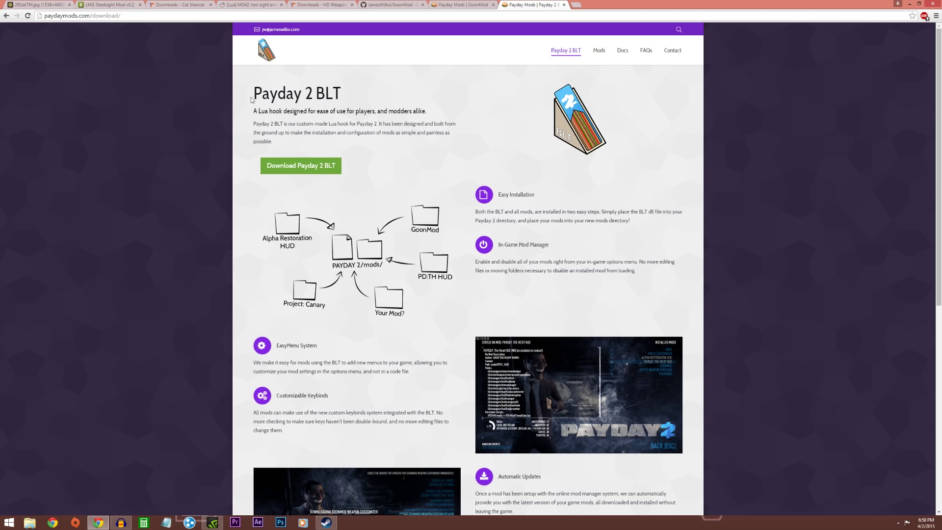
Step: Highlight the Payday 2 BLT heading on the paydaymods.com download page
left_click_drag(254, 98, 342, 102)
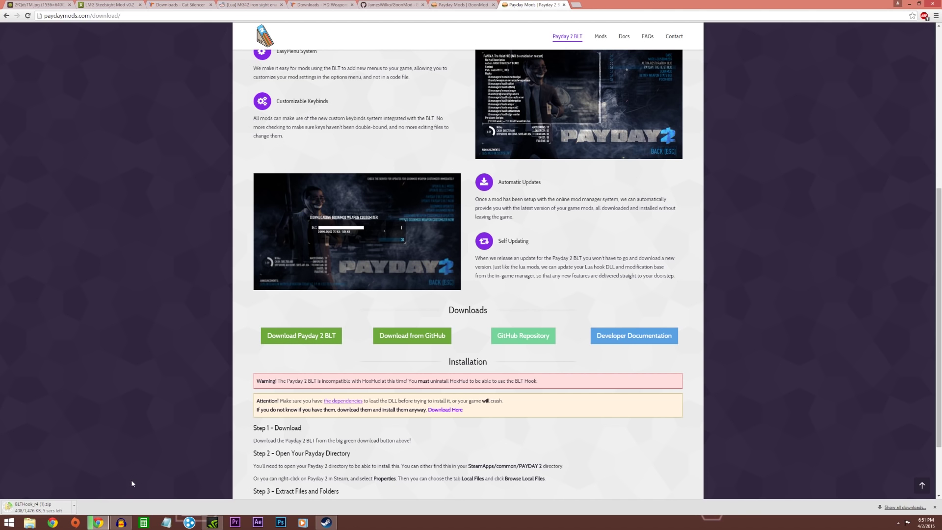
Step: Open the downloaded BLTHook_r4 (1) zip and select its mods folder, IPHLPAPI.dll and readme
left_click(75, 507)
left_click(96, 483)
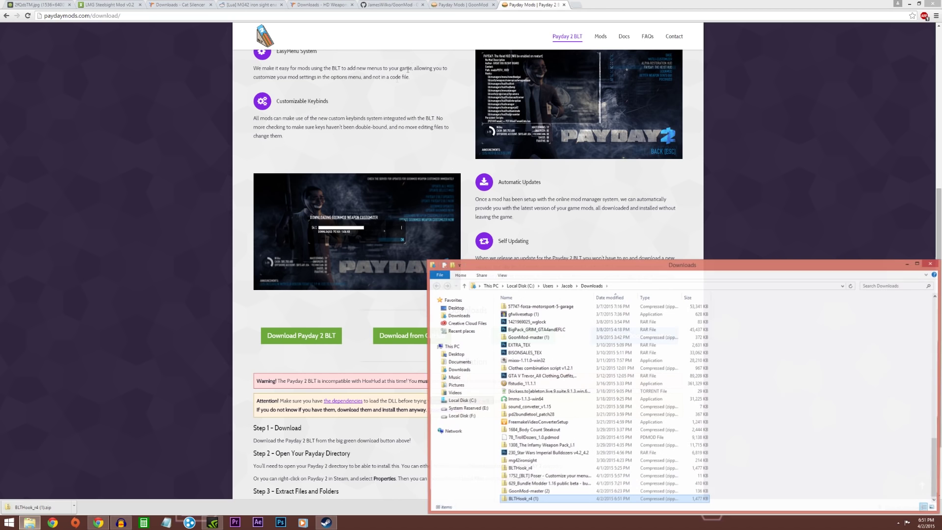
double_click(537, 501)
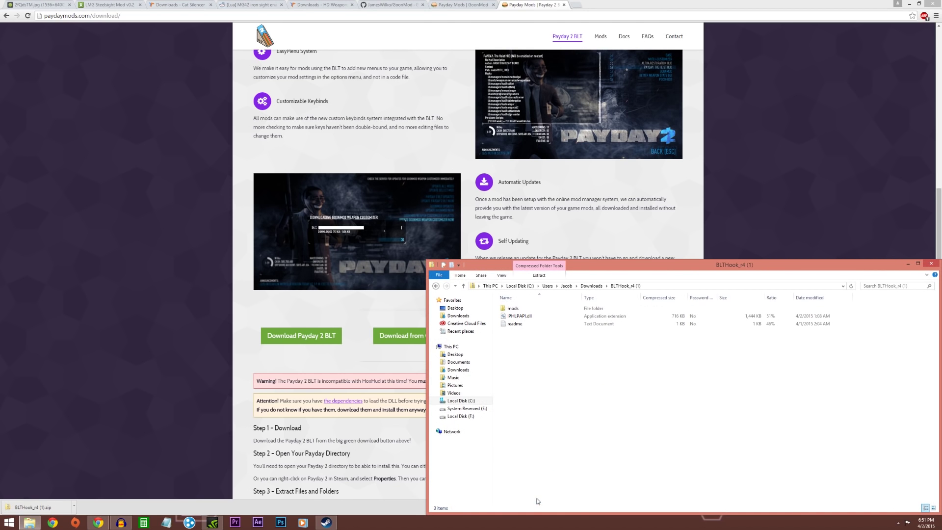
left_click(515, 324)
left_click_drag(728, 390, 509, 318)
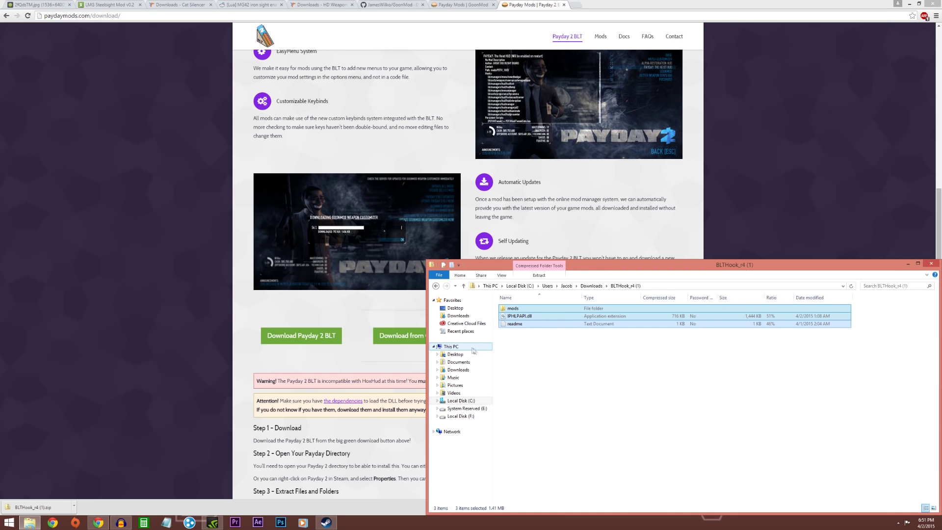
Step: In Steam, bring up PAYDAY 2's Properties on the Local Files page
left_click(324, 528)
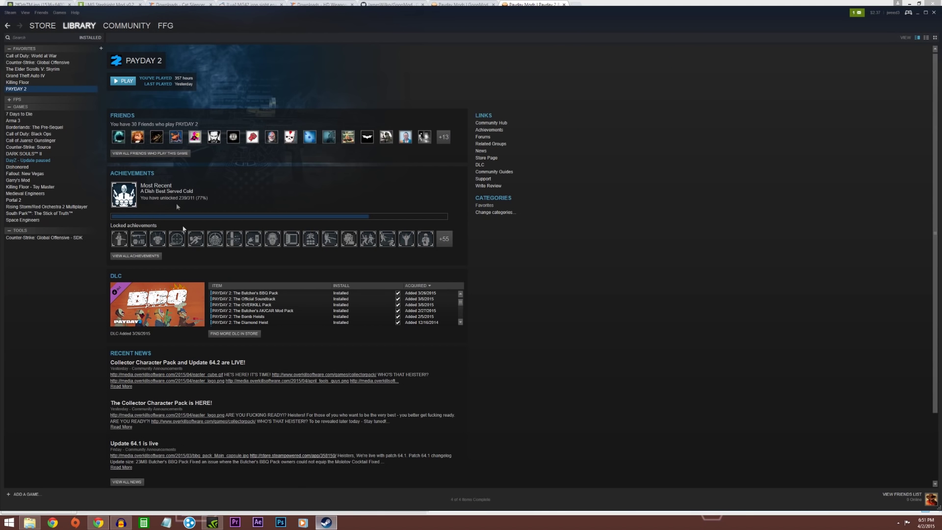
right_click(58, 89)
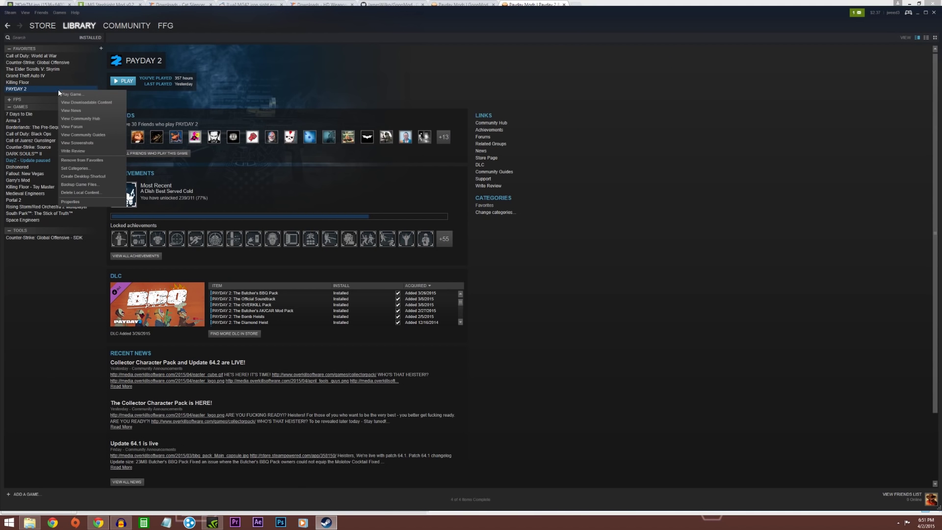
left_click(95, 202)
left_click(415, 165)
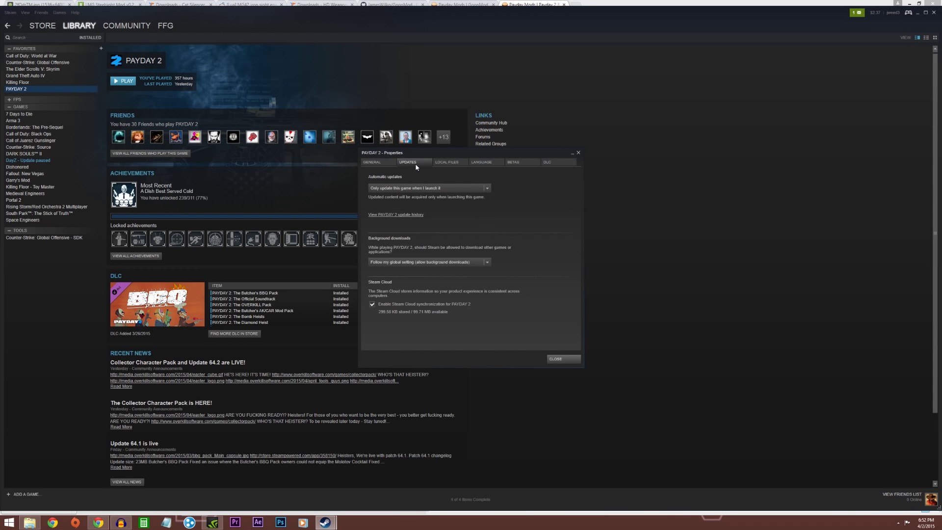
left_click(442, 163)
Step: Browse to PAYDAY 2's install folder and arrange it beside the BLTHook zip window
left_click(425, 190)
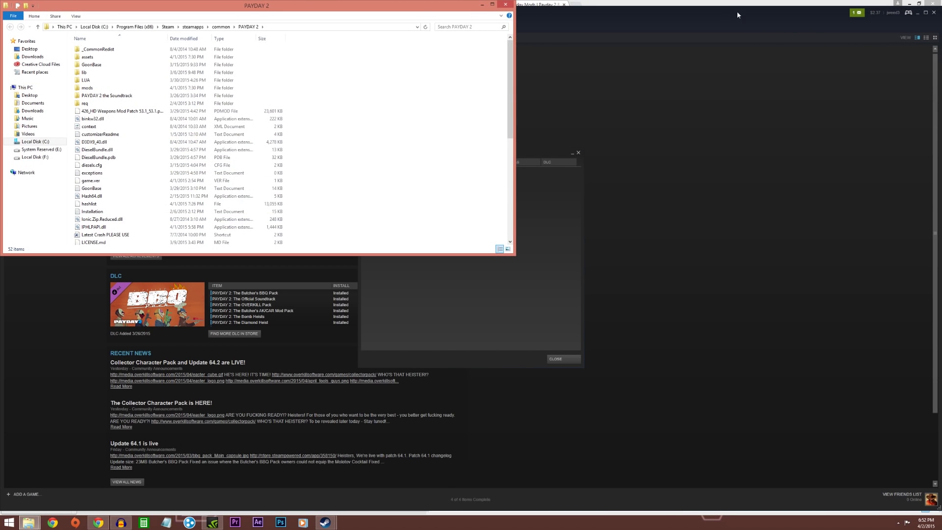
left_click_drag(737, 12, 834, 510)
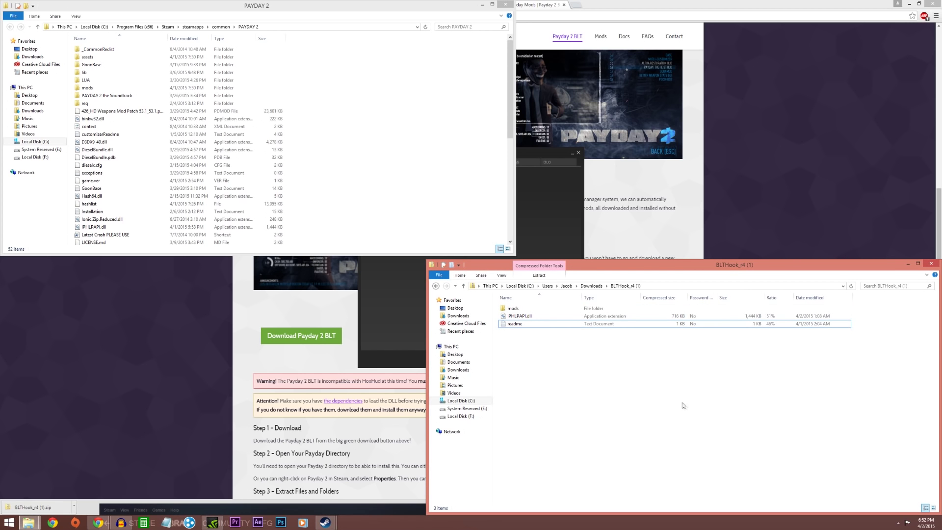
left_click_drag(682, 404, 560, 344)
left_click(428, 195)
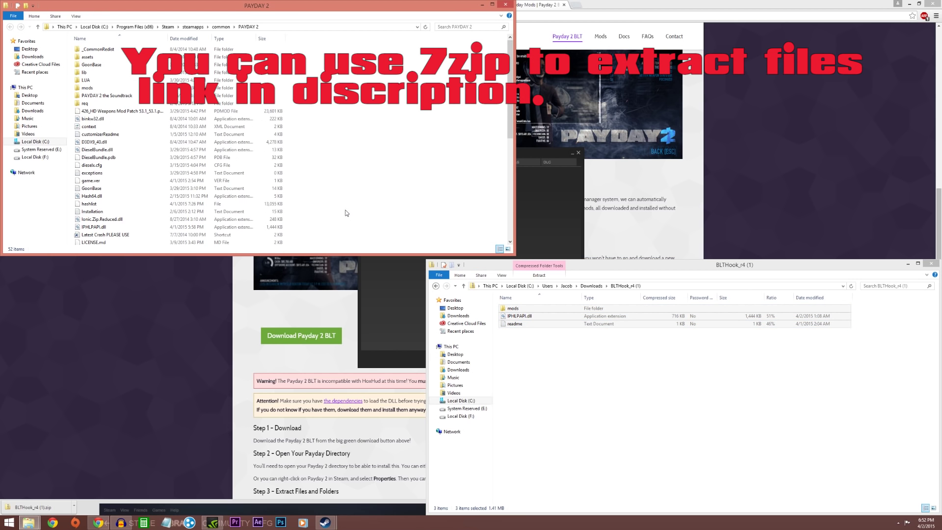
Step: Check that PAYDAY 2's mods folder contains Poser, then return to the game folder
double_click(86, 88)
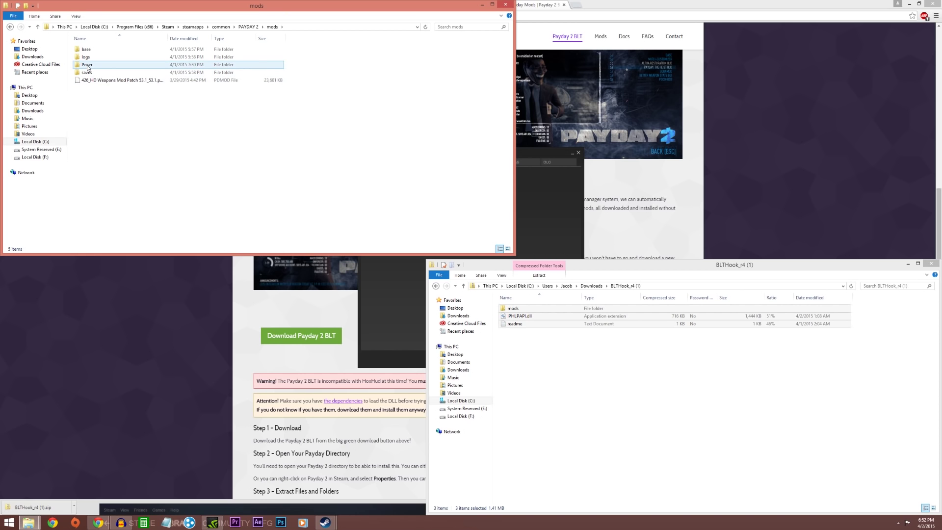
double_click(87, 64)
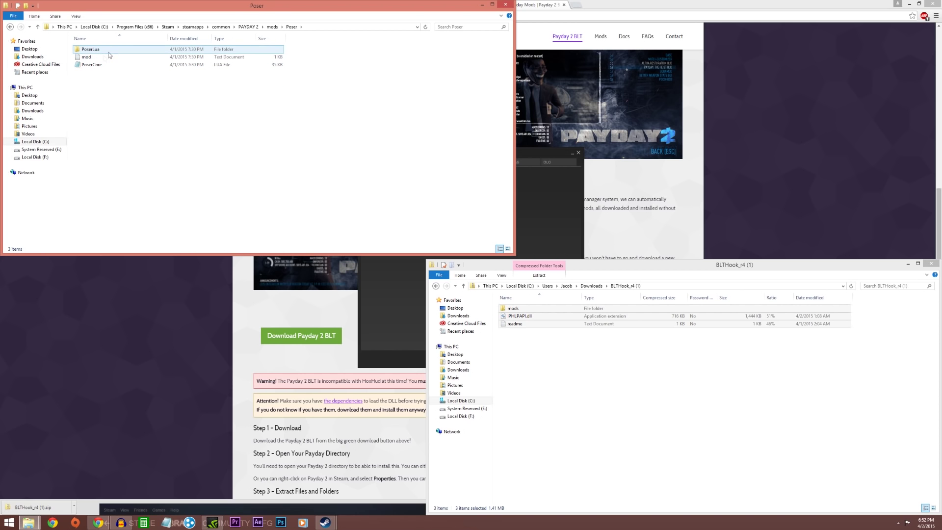
left_click(10, 28)
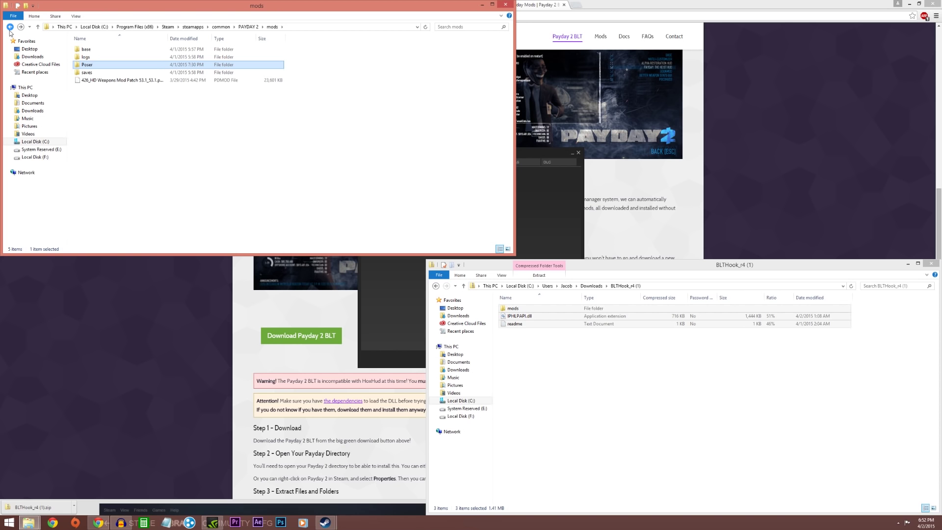
left_click(10, 28)
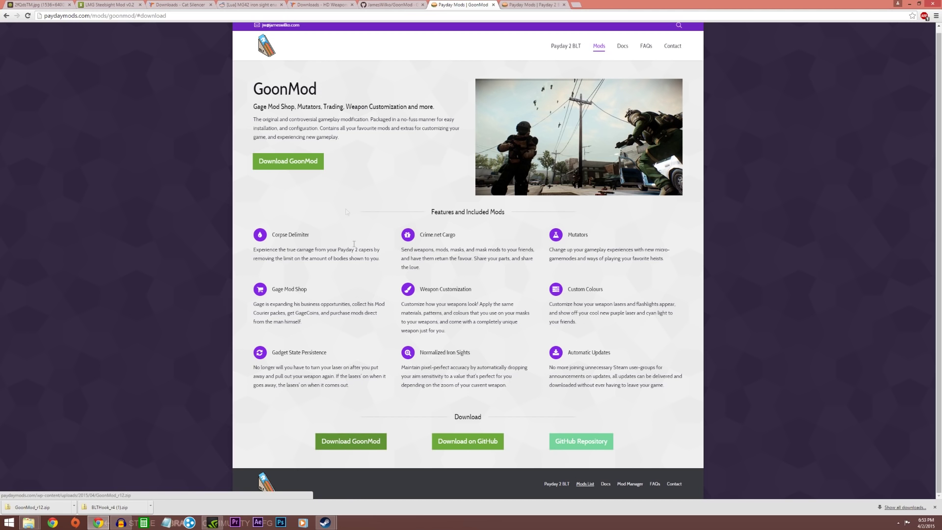
Step: Download GoonMod_r12 and open the archive showing GoonMod, GoonModWeaponCustomizer and readme
left_click(357, 447)
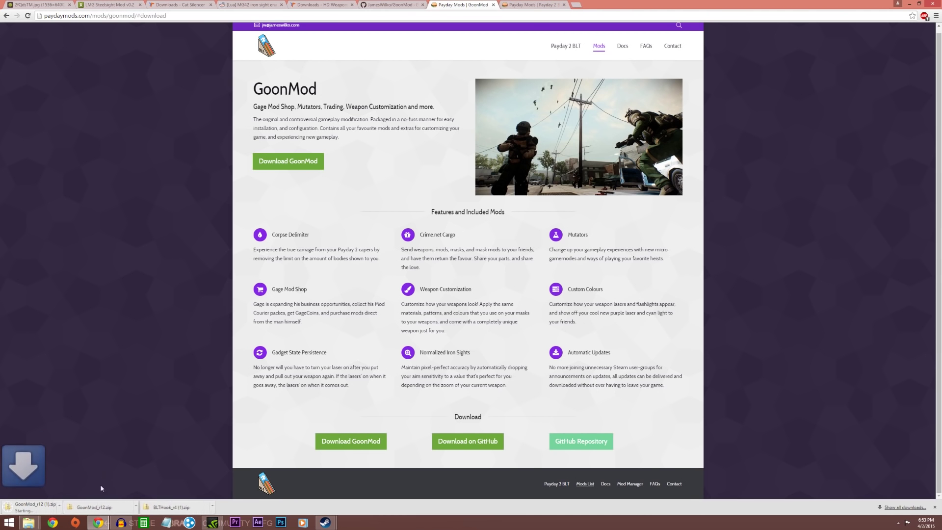
left_click(74, 506)
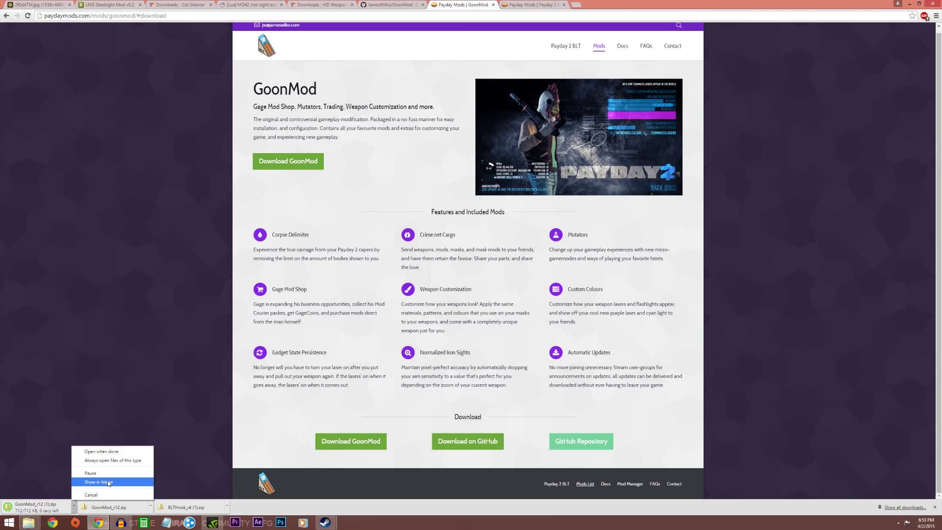
left_click(109, 483)
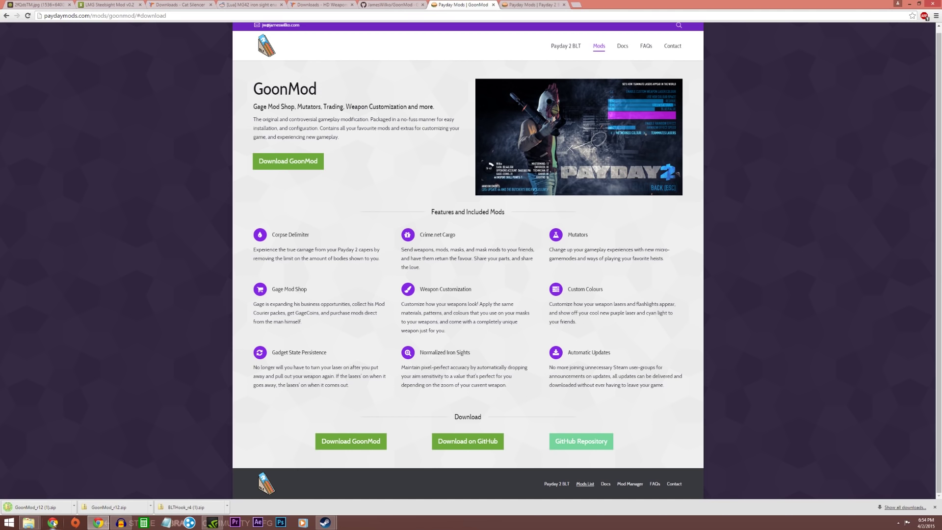
left_click(109, 507)
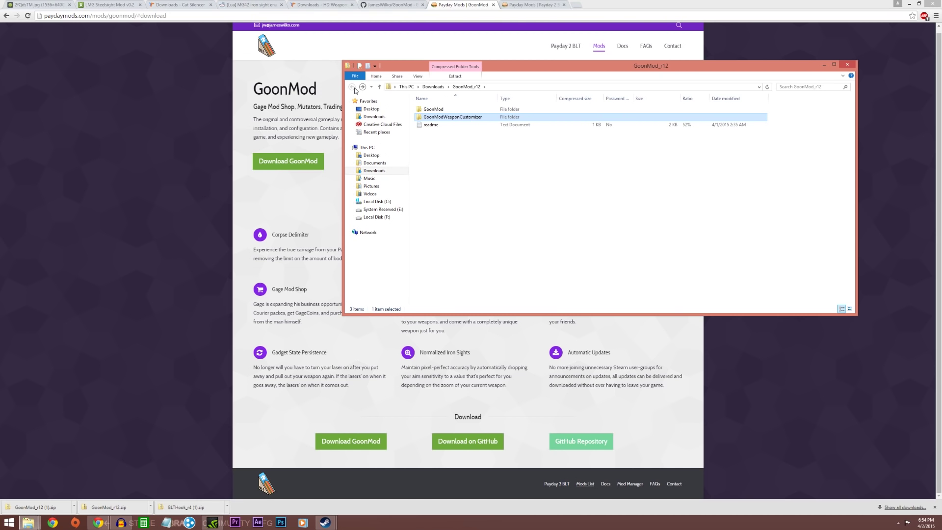
Step: Drag the GoonMod folder into PAYDAY 2's mods folder, then open the GoonMod readme
left_click(441, 110)
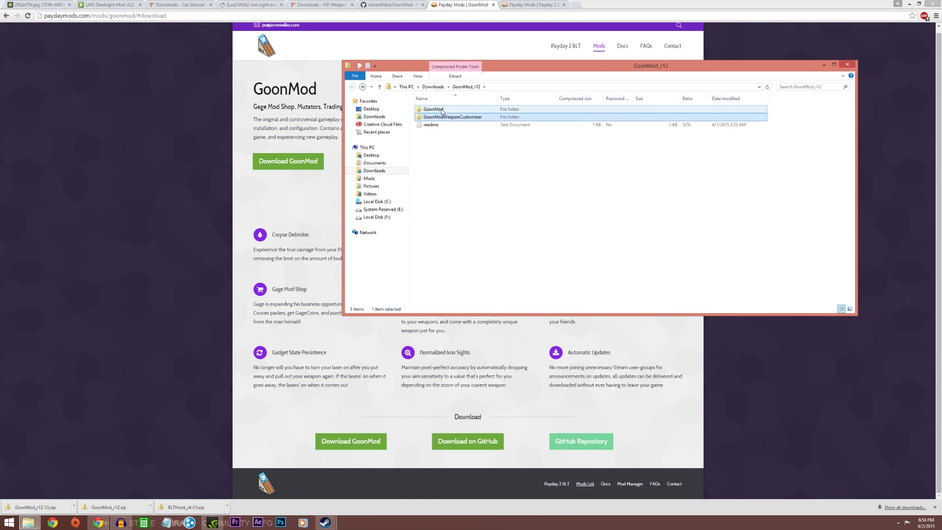
left_click(29, 522)
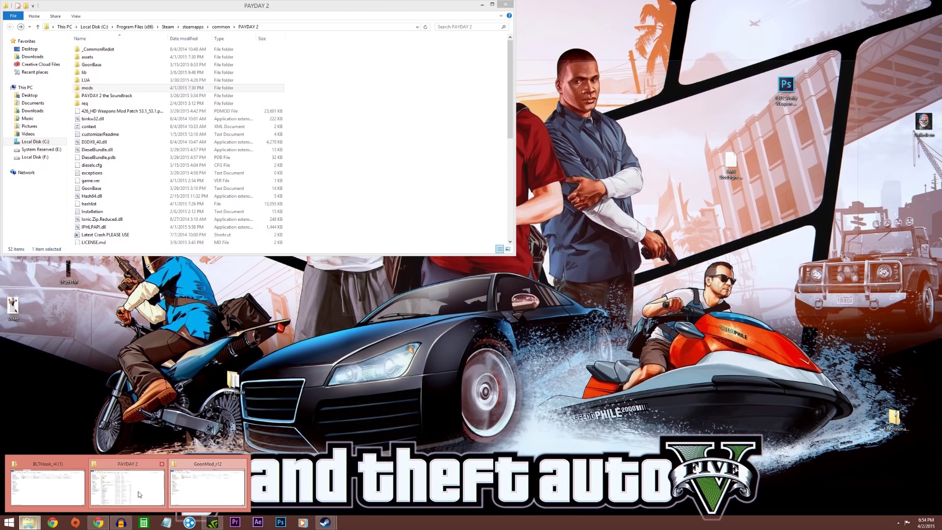
left_click(128, 486)
left_click(598, 75)
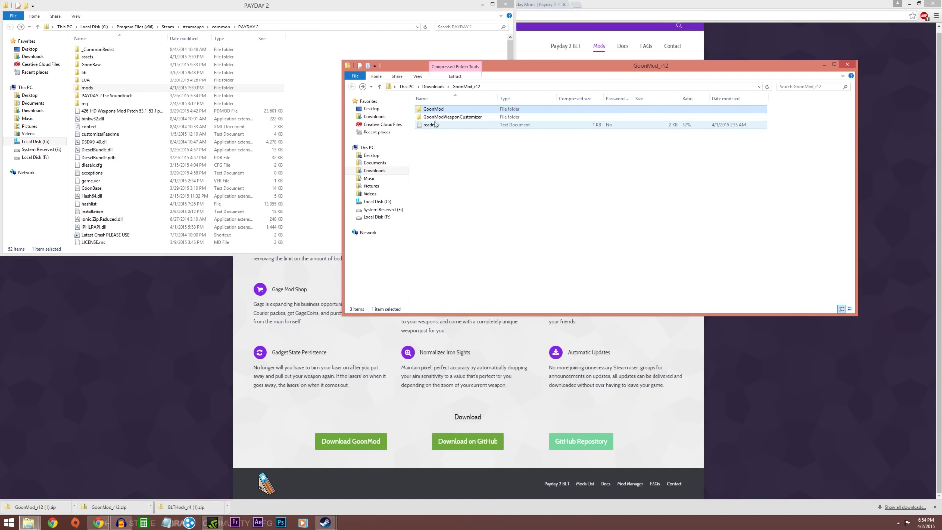
left_click_drag(434, 112, 134, 90)
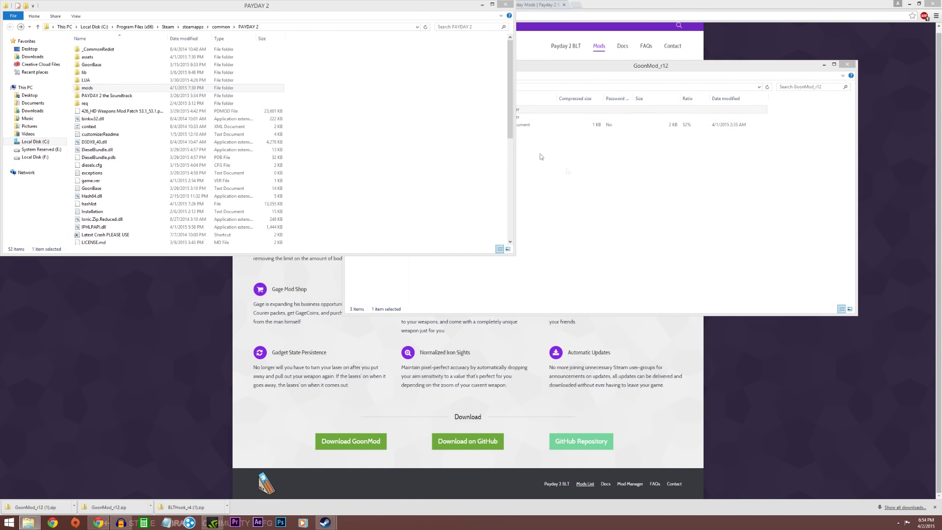
left_click(478, 125)
double_click(478, 125)
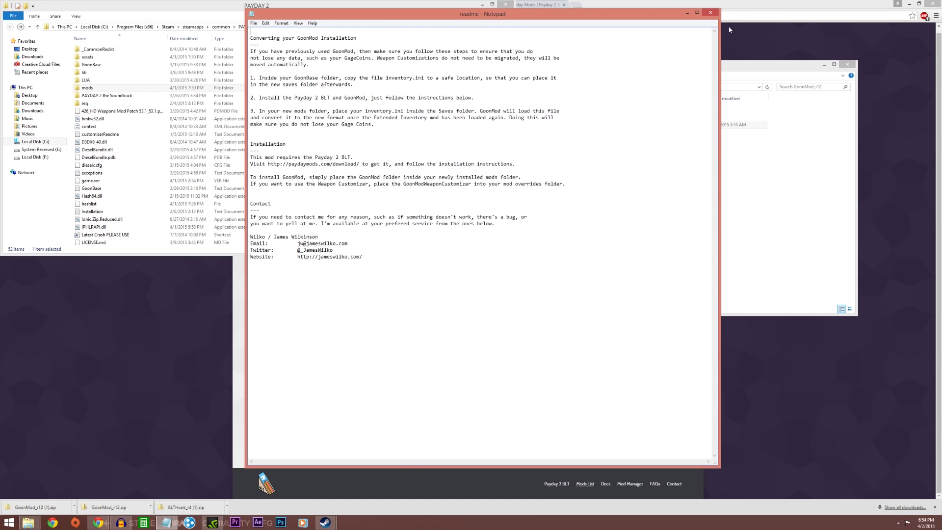
left_click(710, 13)
left_click(467, 118)
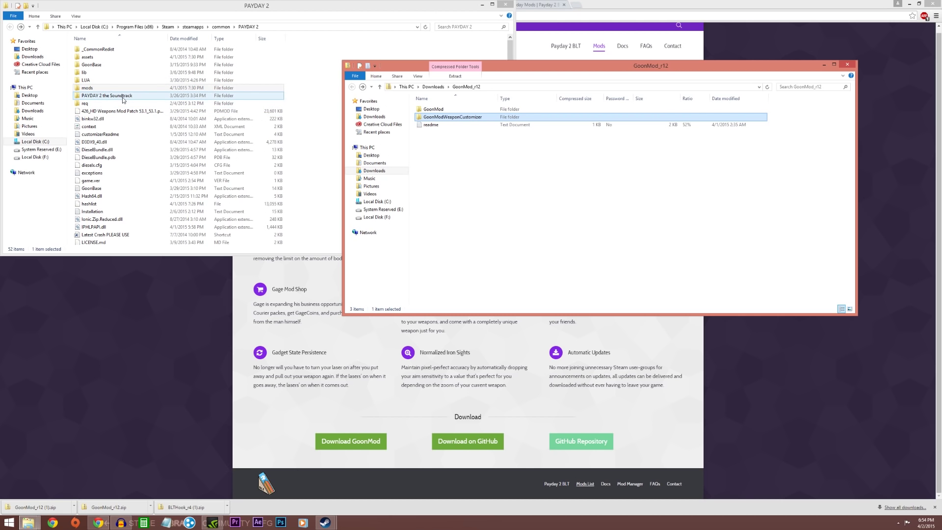
Step: Open assets\mod_overrides in PAYDAY 2 and drag GoonModWeaponCustomizer into it
double_click(96, 58)
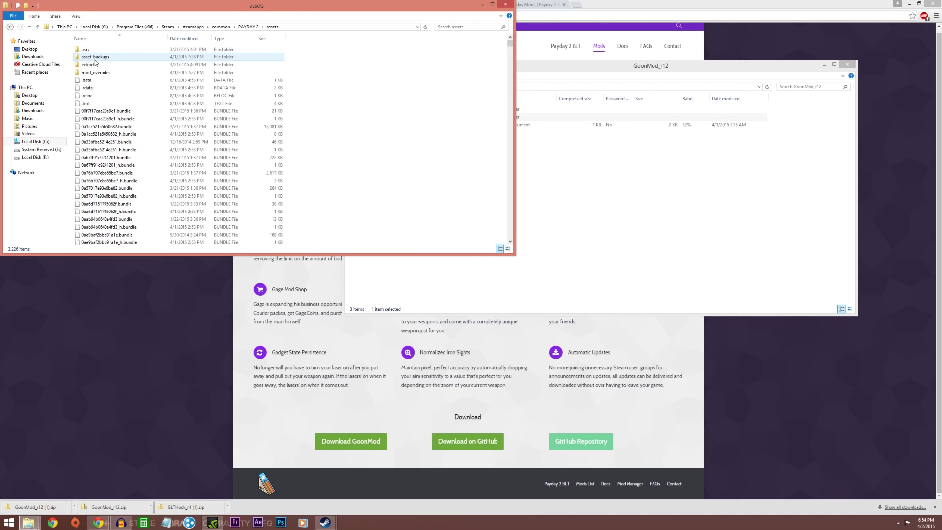
mouse_move(510, 44)
left_mouse_down()
mouse_move(502, 253)
mouse_move(509, 42)
left_mouse_up()
left_click(97, 73)
double_click(97, 74)
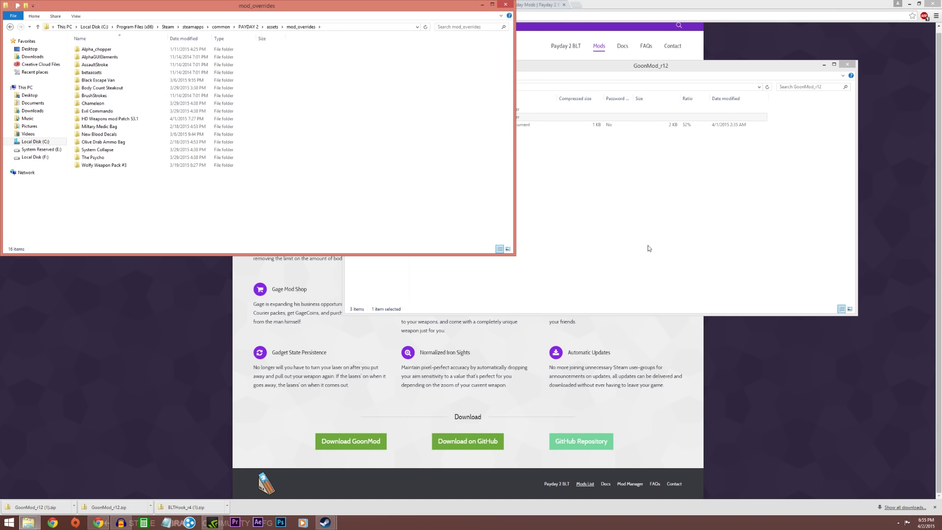
left_click(619, 248)
left_click(476, 118)
left_click_drag(477, 118, 157, 204)
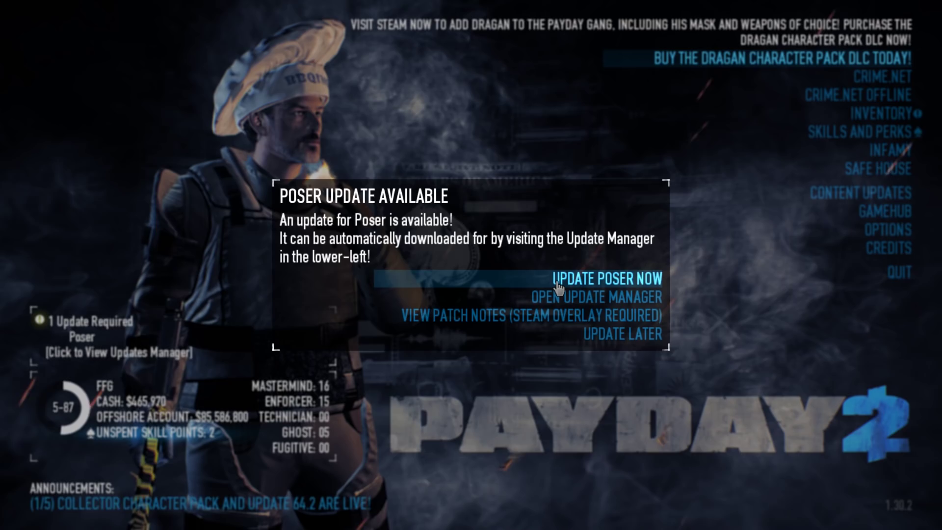
Step: Attempt the Poser mod update, dismiss the download message, and close the update settings
left_click(557, 287)
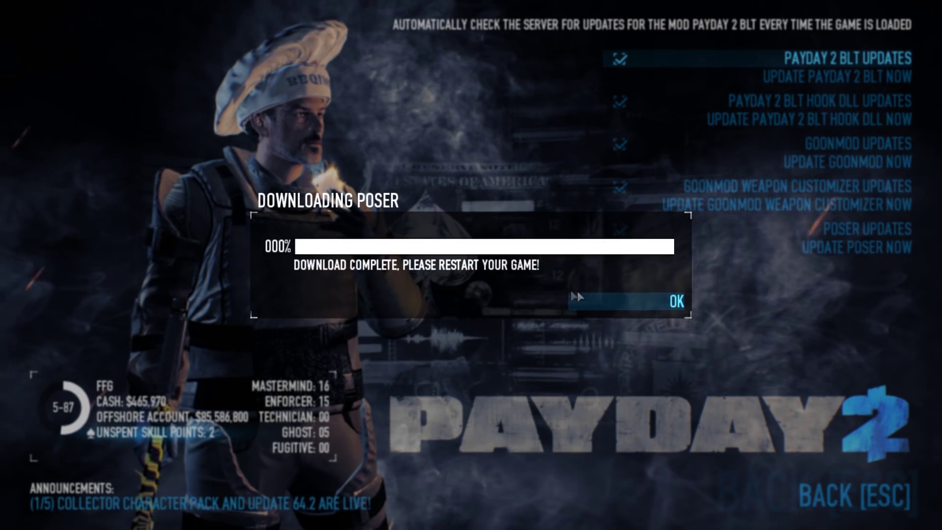
left_click(624, 305)
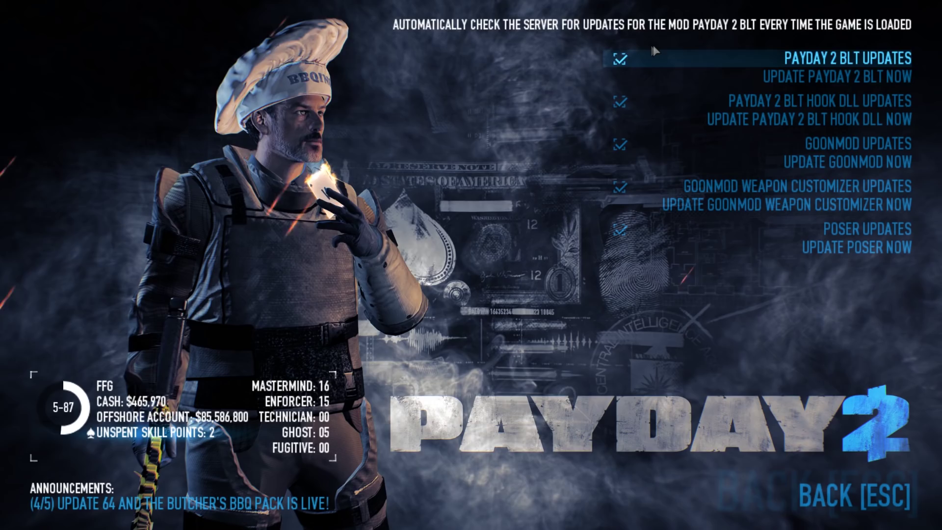
left_click(831, 498)
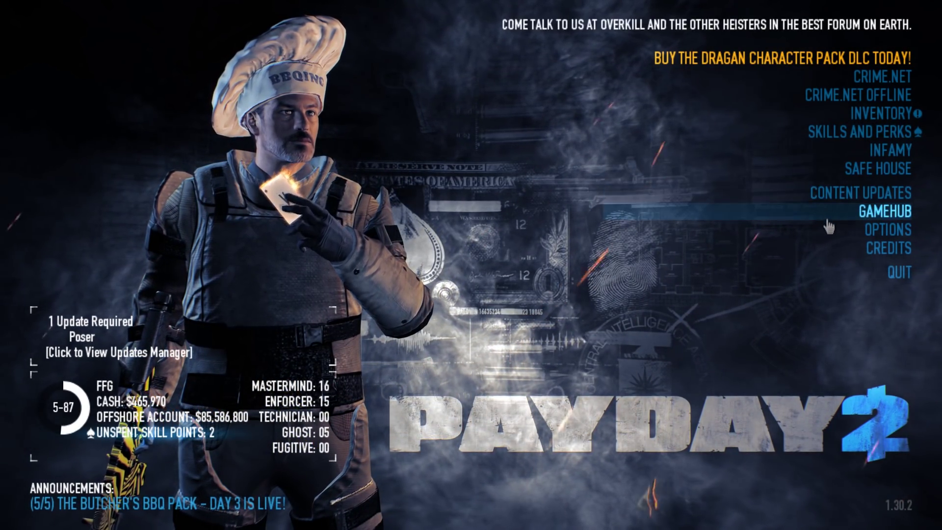
Step: Choose the zebra-striped rifle character pose in Poser's options, then back out to Options
left_click(878, 230)
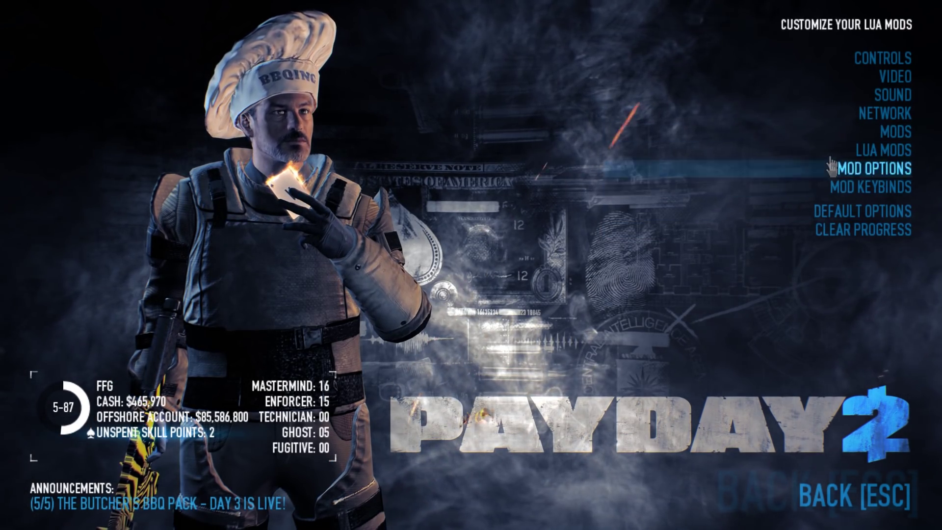
left_click(839, 177)
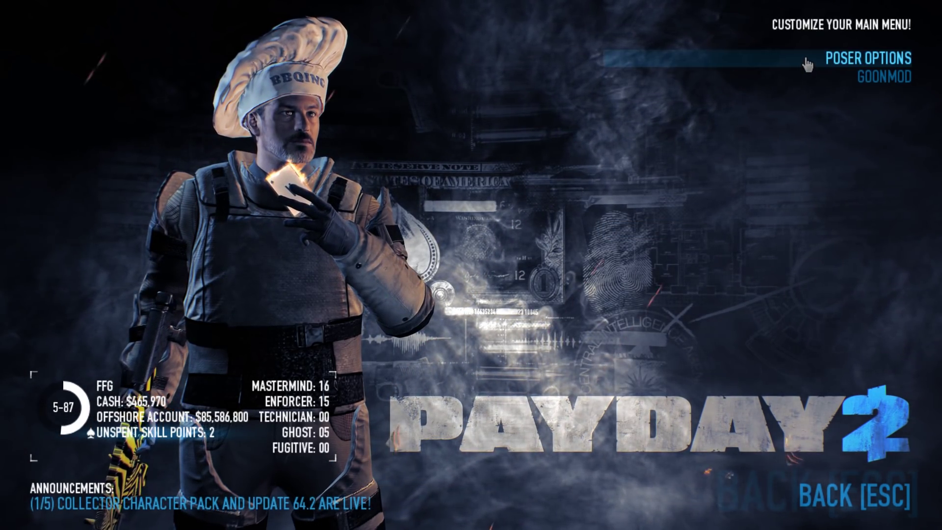
left_click(807, 61)
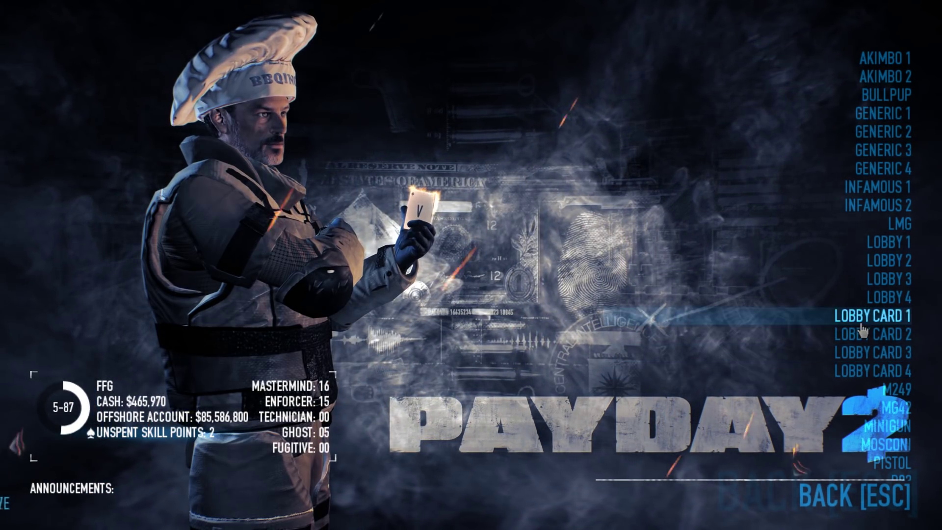
scroll(875, 459, "down", 2)
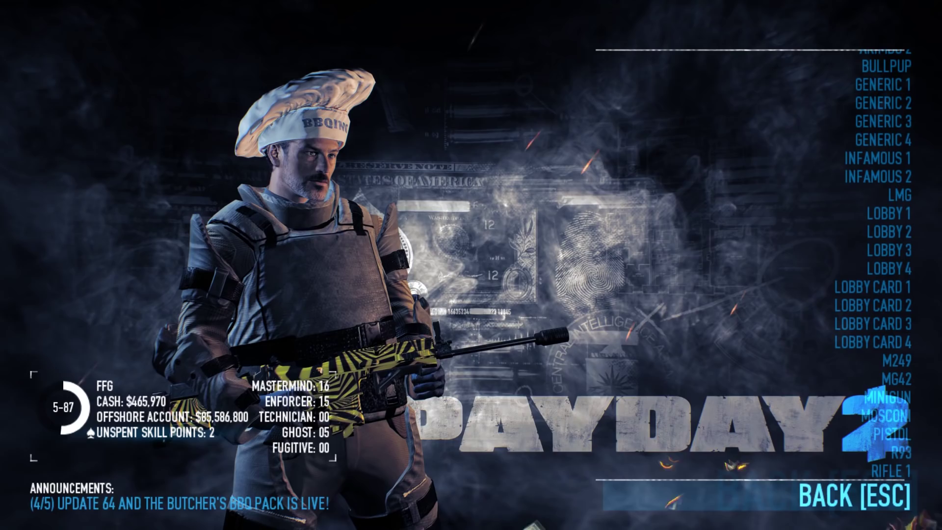
key("Escape")
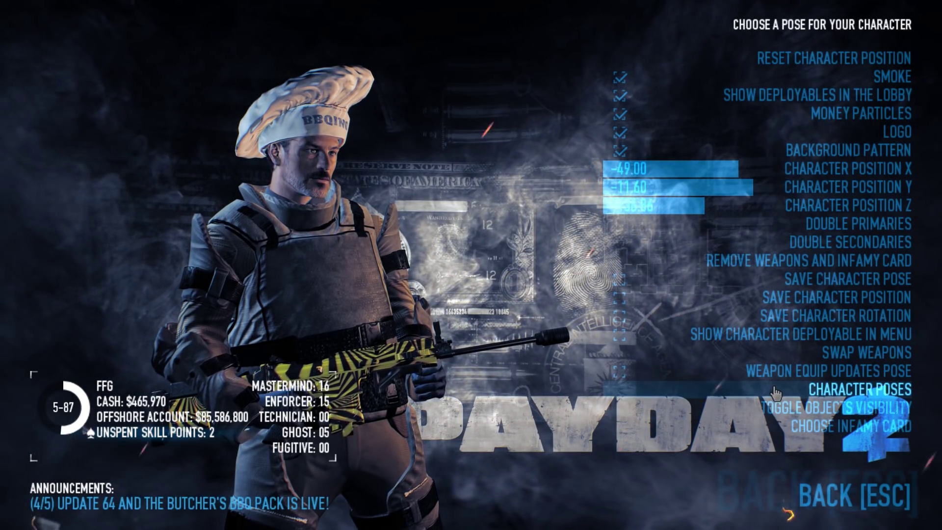
left_click(857, 504)
left_click(848, 500)
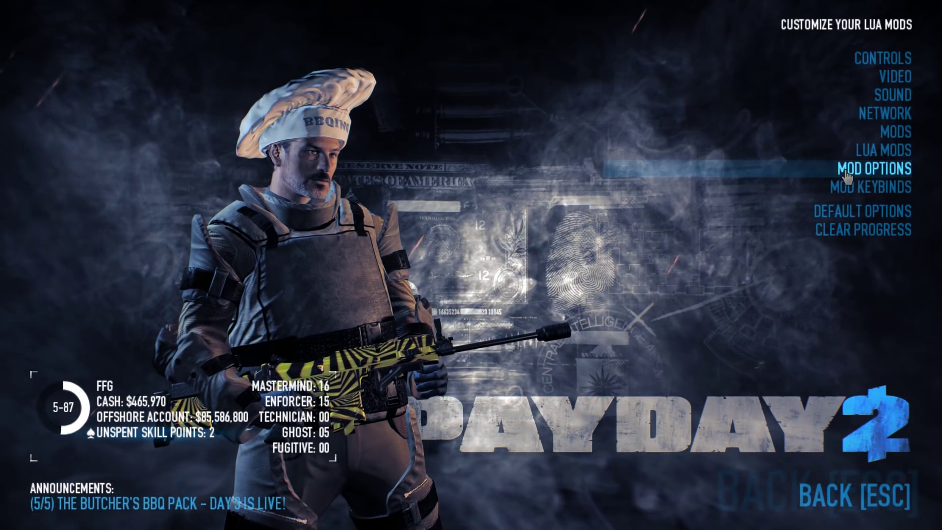
Step: Enable GoonMod's Flashlight Colour, Waypoints, Mutators, Push To Interact and Remember Gadget State
left_click(846, 170)
left_click(820, 76)
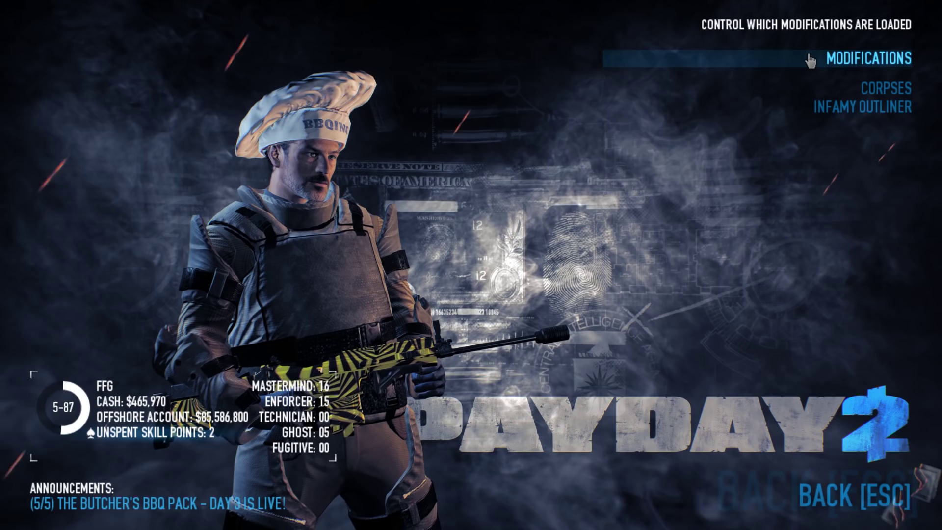
left_click(810, 61)
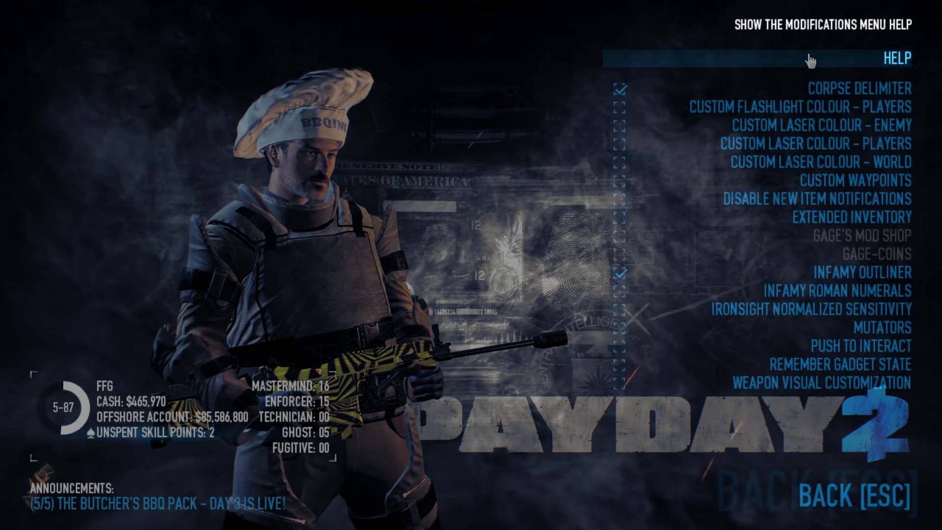
left_click(790, 111)
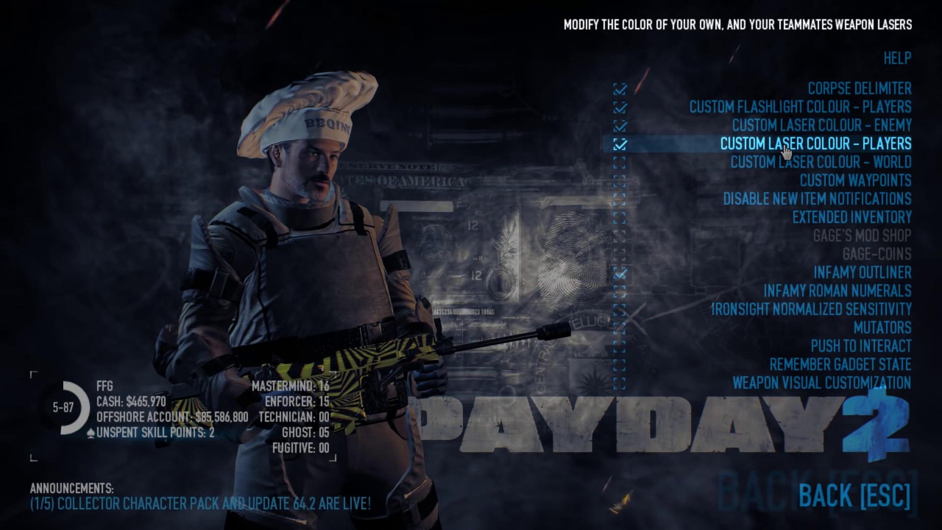
left_click(757, 180)
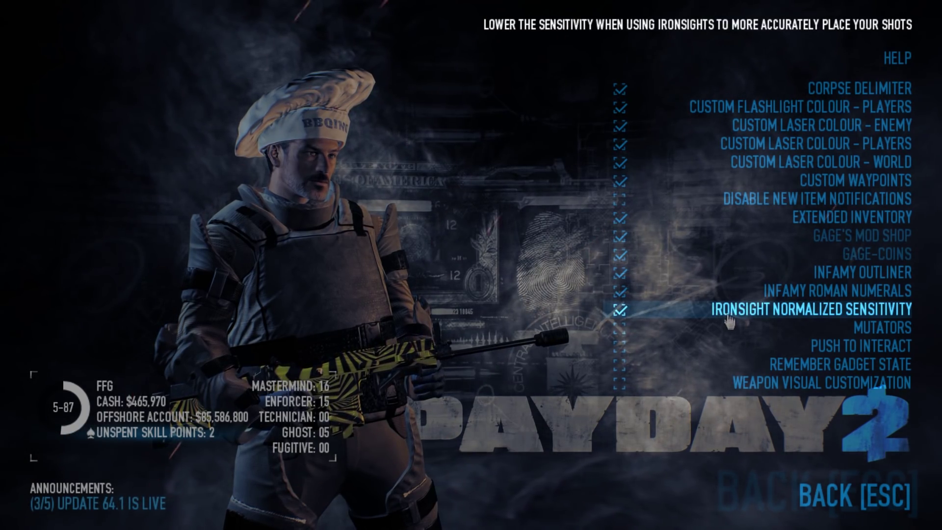
left_click(729, 328)
left_click(729, 346)
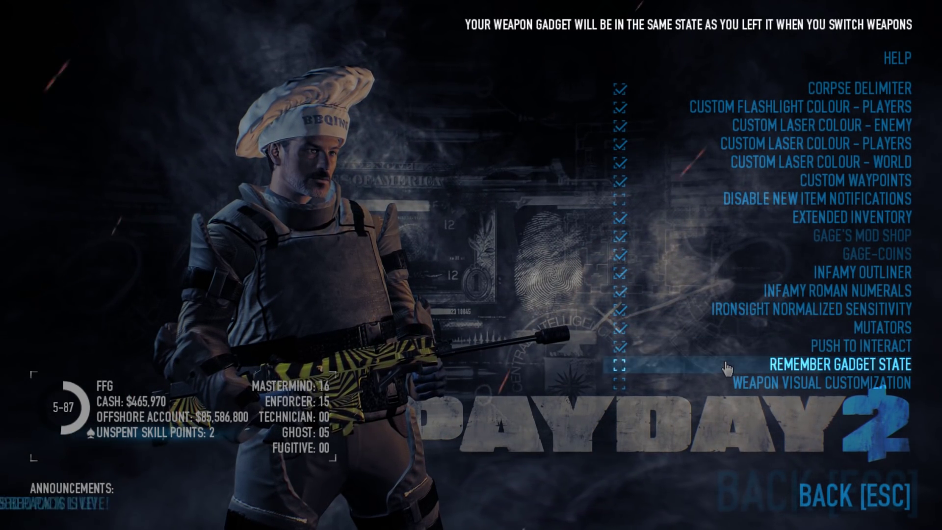
left_click(727, 366)
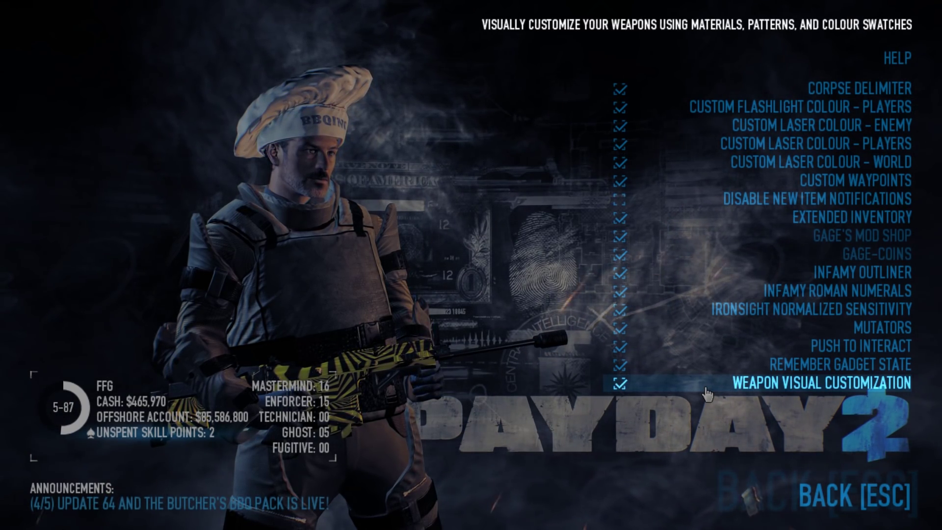
key("Escape")
Step: Back out to the main menu, view the primary weapons inventory, and return
key("Escape")
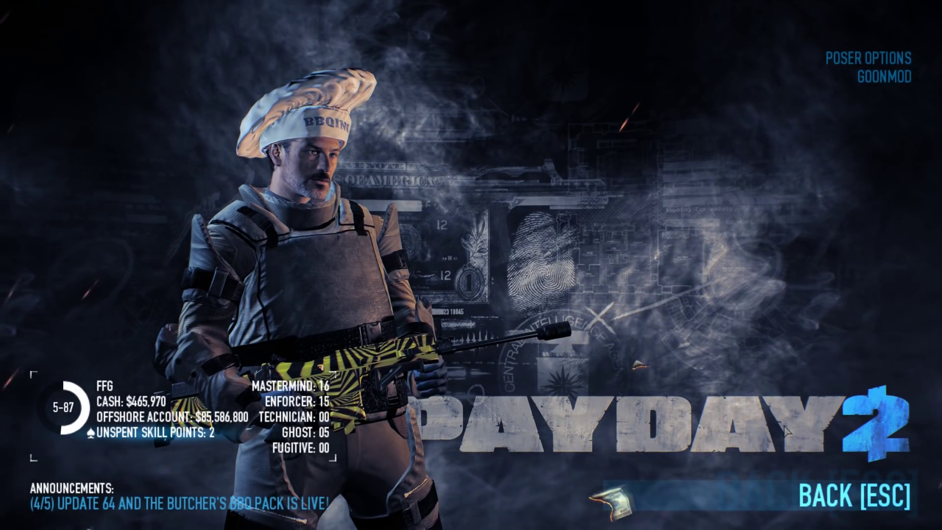
key("Escape")
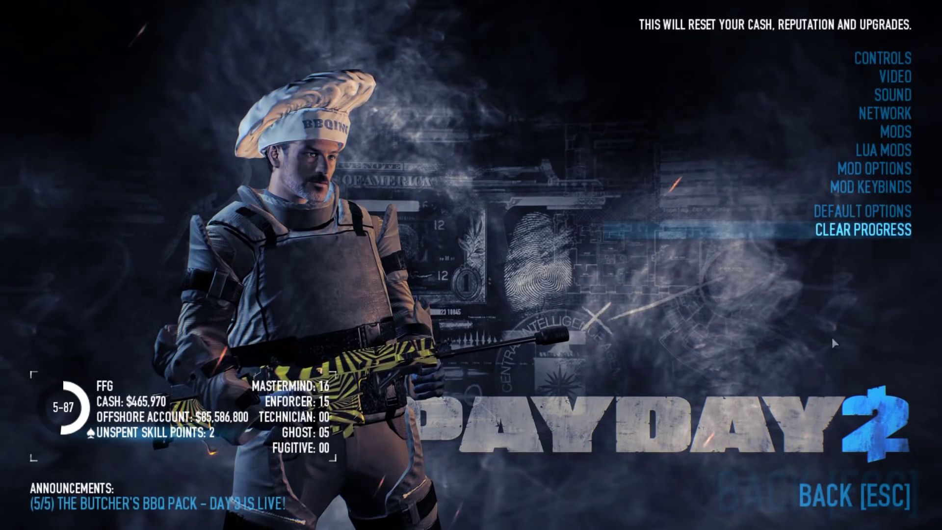
left_click(854, 496)
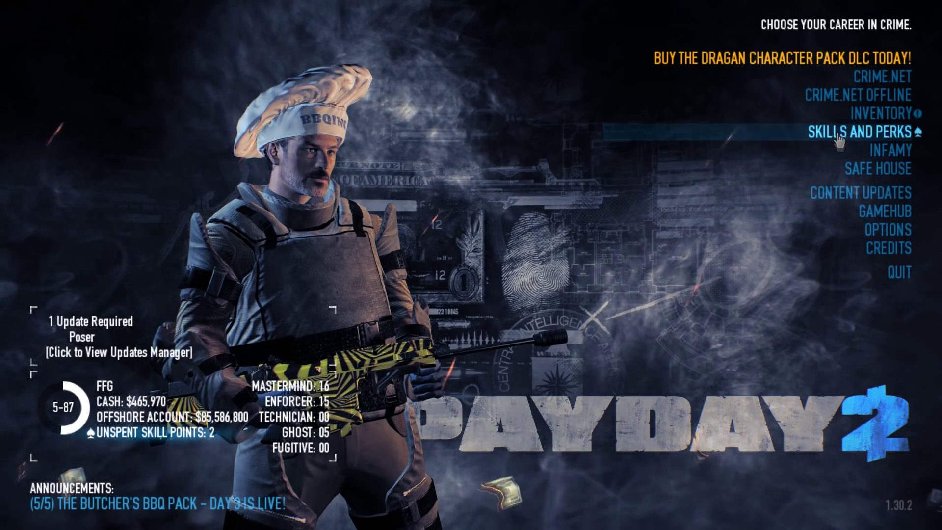
left_click(881, 114)
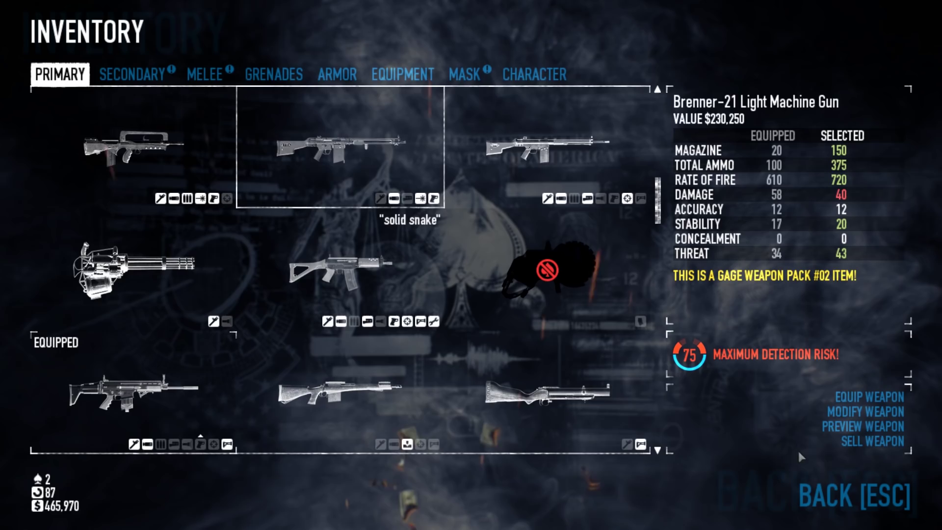
left_click(855, 493)
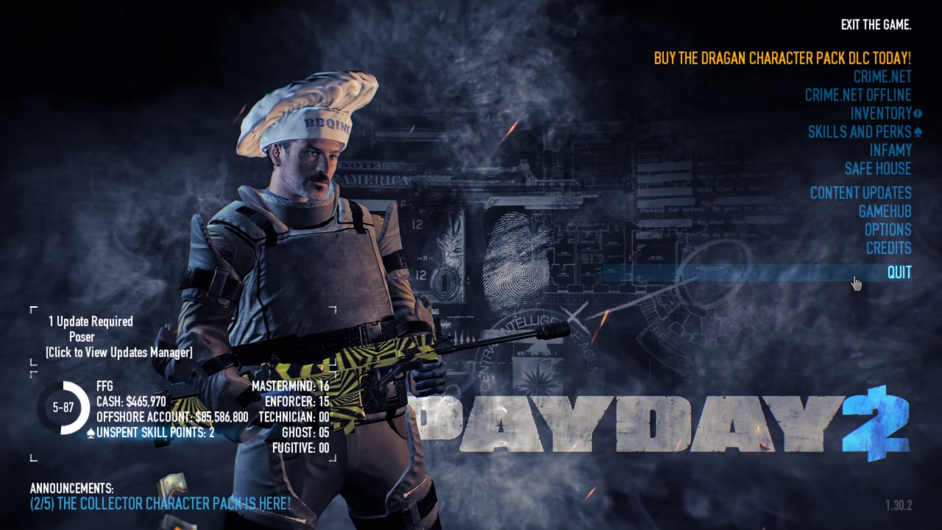
Step: Quit PAYDAY 2 and relaunch it past the title screen
left_click(799, 274)
left_click(610, 288)
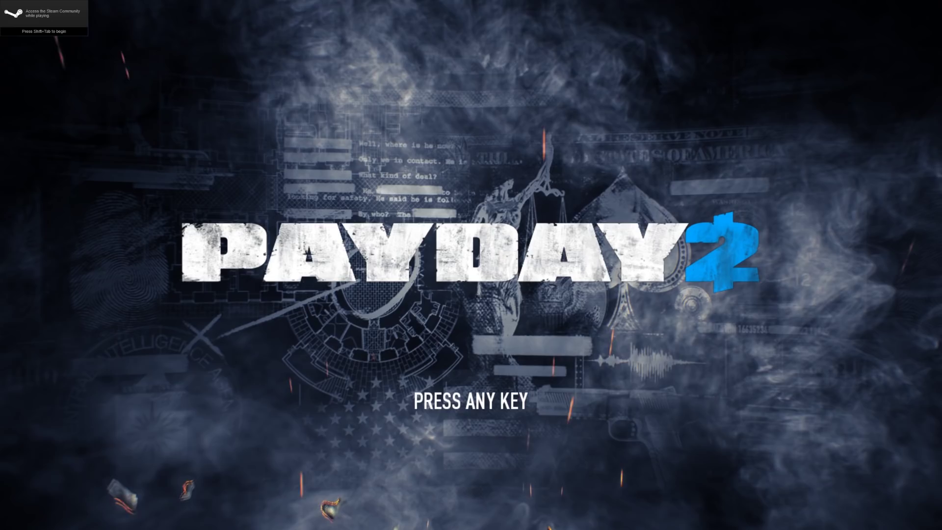
key("Return")
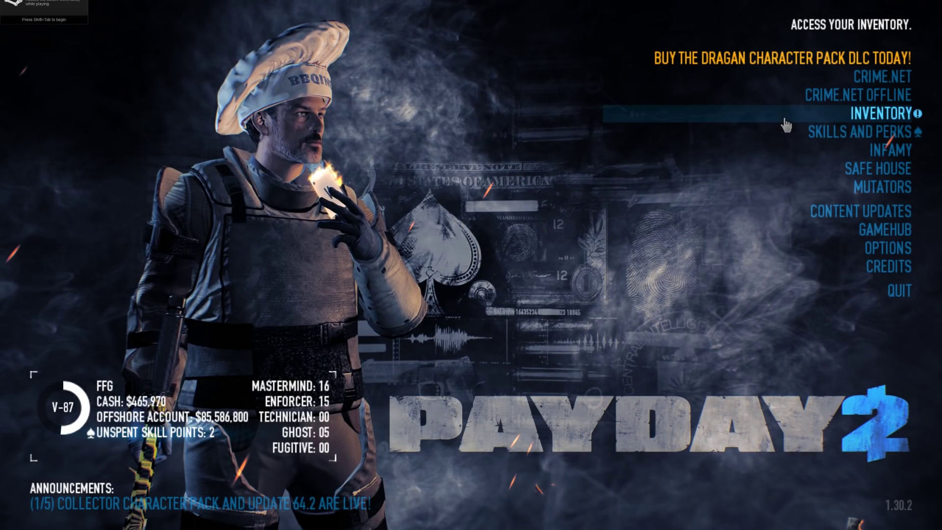
Step: Select the GL40 Grenade Launcher in the inventory and open its visual customization
left_click(784, 118)
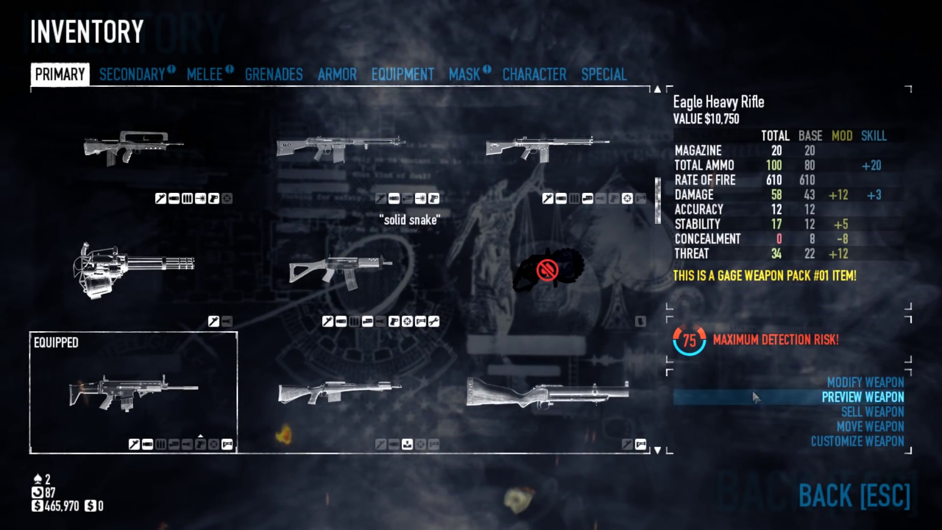
left_click(532, 417)
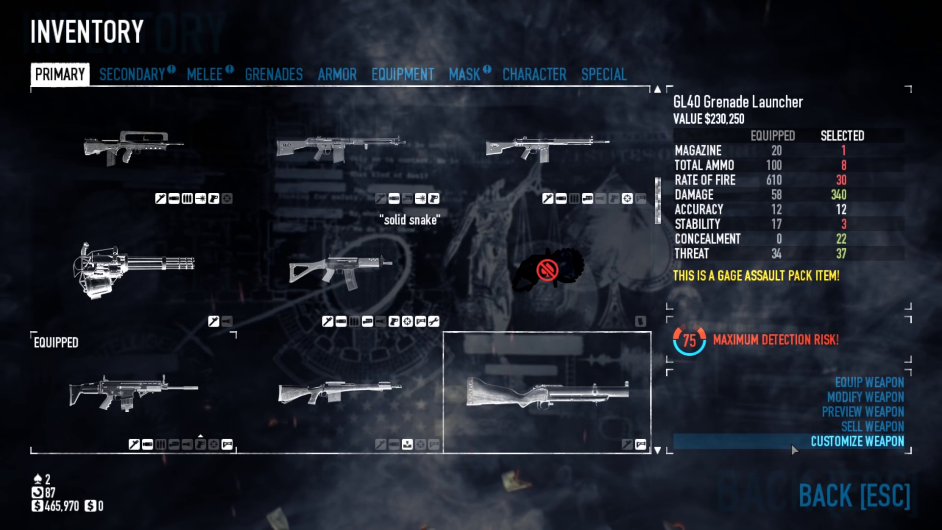
left_click(792, 444)
left_click(495, 270)
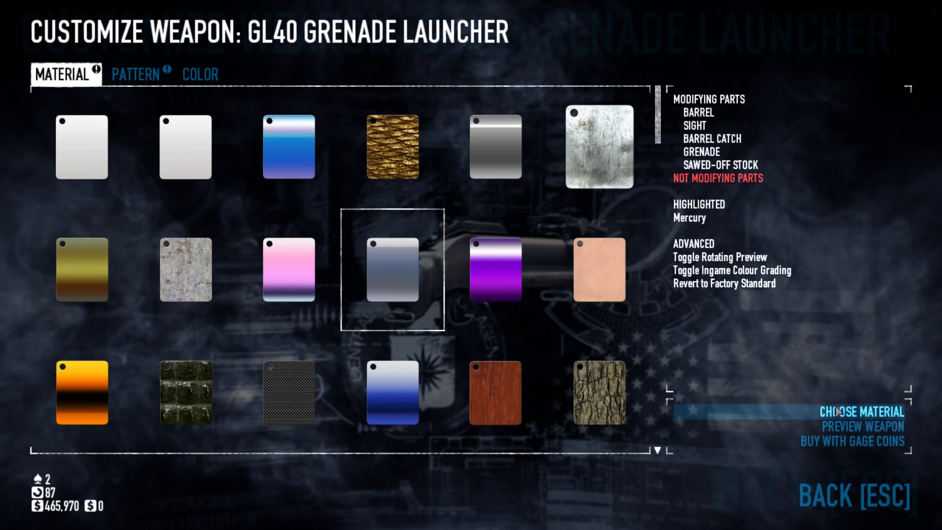
left_click(495, 270)
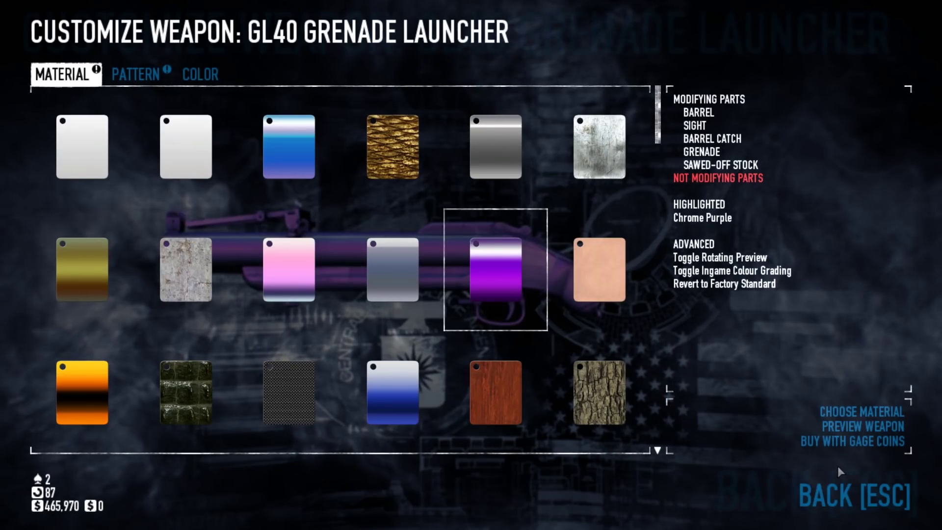
left_click(866, 505)
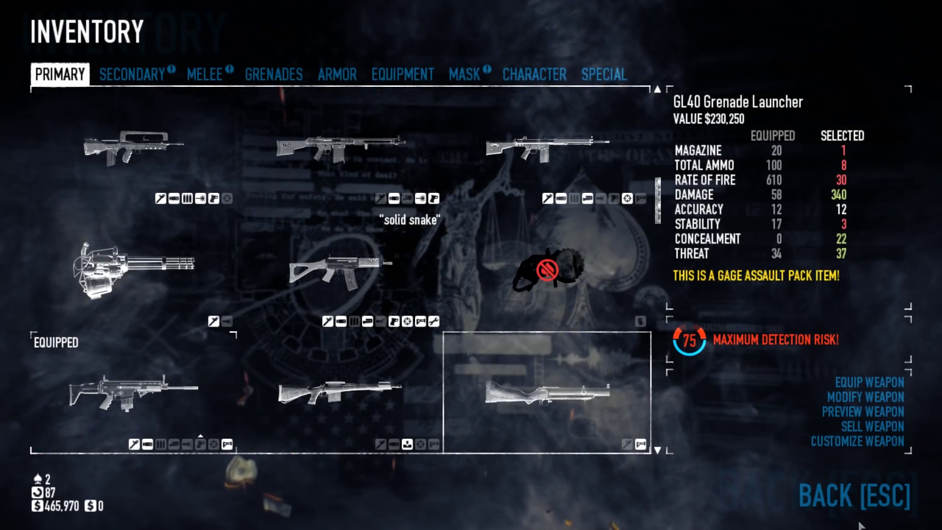
Step: Return to the main menu, browse the Mutators list with Randomizer off, then close it
left_click(868, 510)
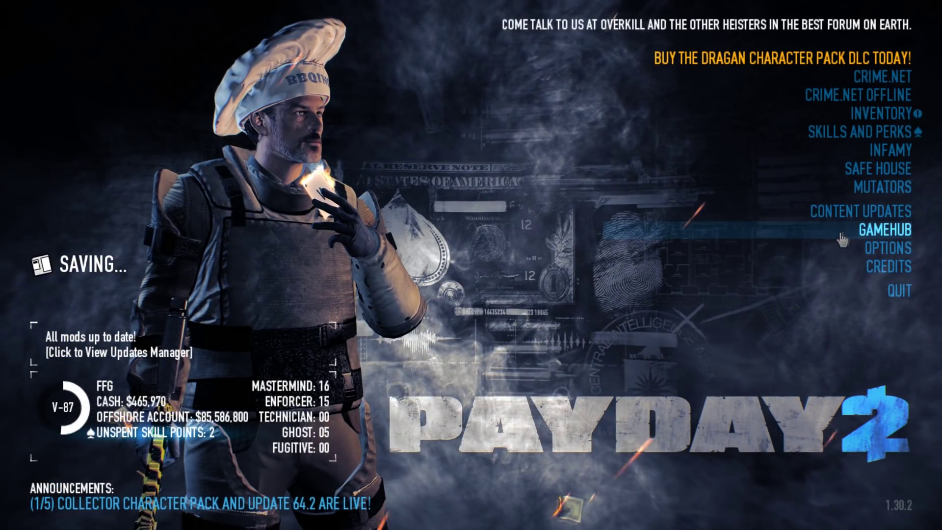
left_click(838, 199)
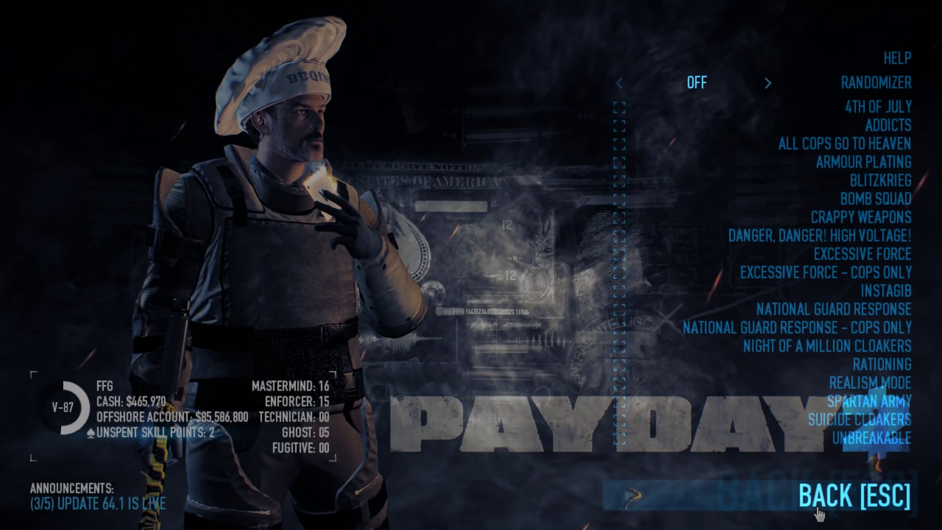
left_click(808, 494)
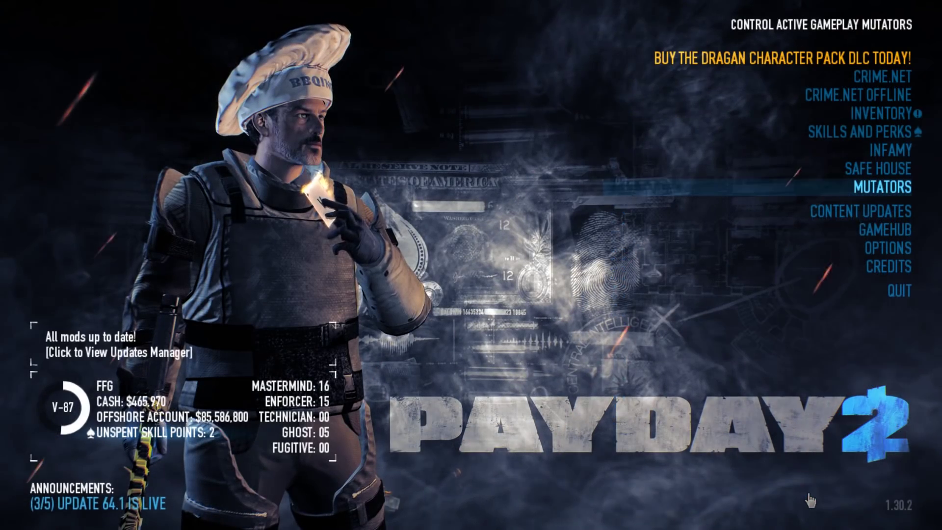